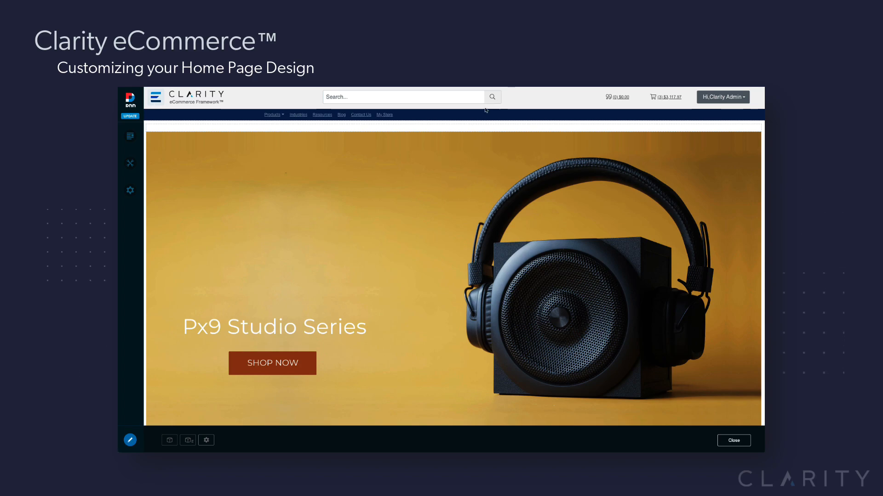
# Step: Examine the home page's sections, from the Px9 Studio Series banner through Top-selling Products to the construction and agriculture equipment banners
pyautogui.scroll(-5, 441, 277)
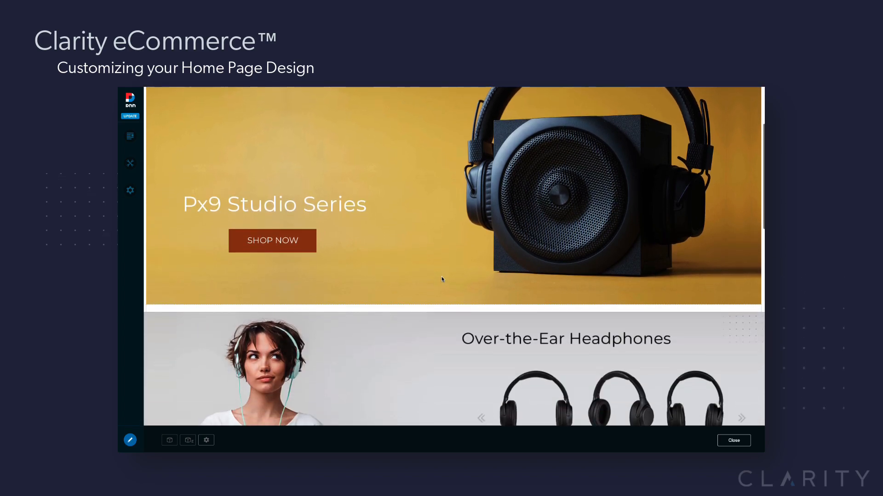
pyautogui.scroll(-7, 442, 279)
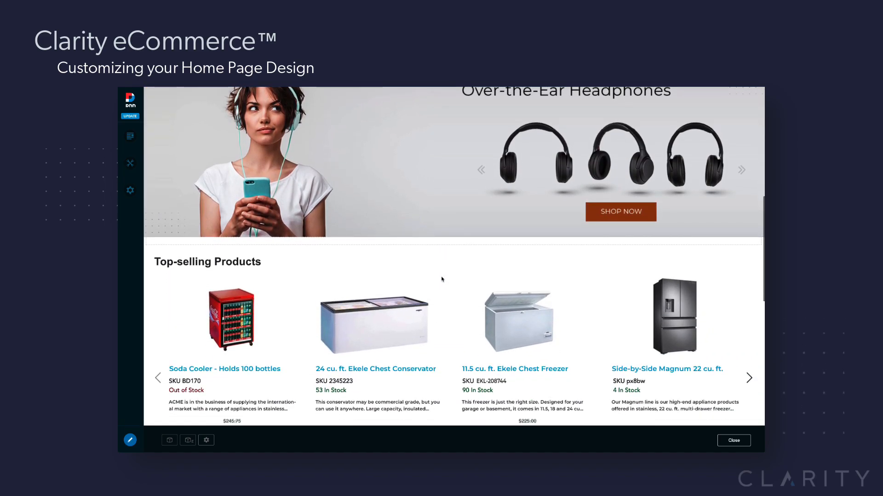
pyautogui.scroll(-5, 442, 278)
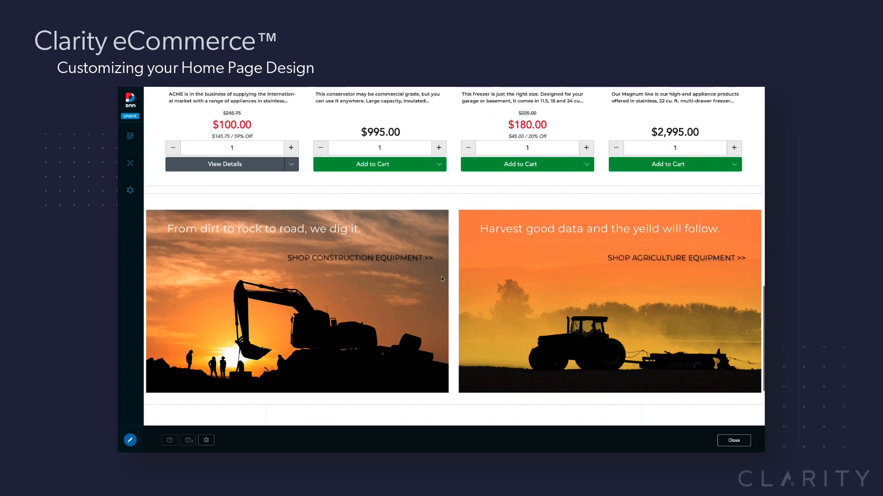
pyautogui.scroll(7, 442, 279)
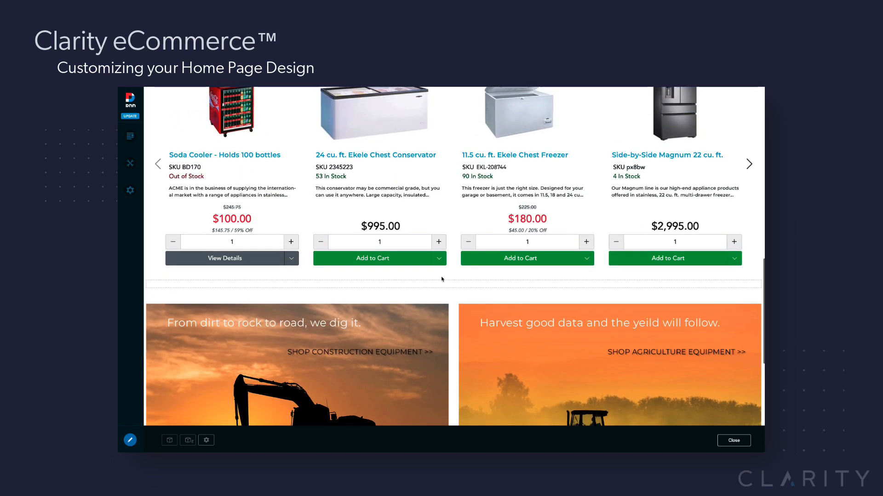
pyautogui.scroll(10, 441, 279)
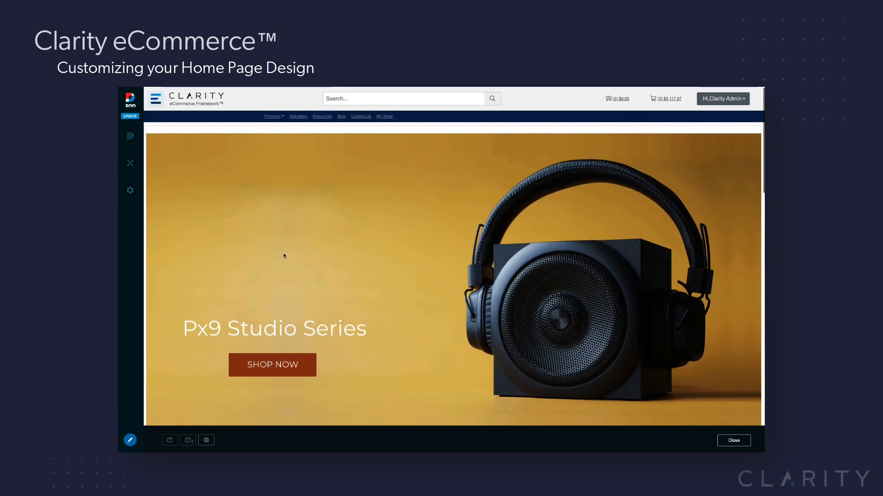
pyautogui.scroll(-2, 517, 315)
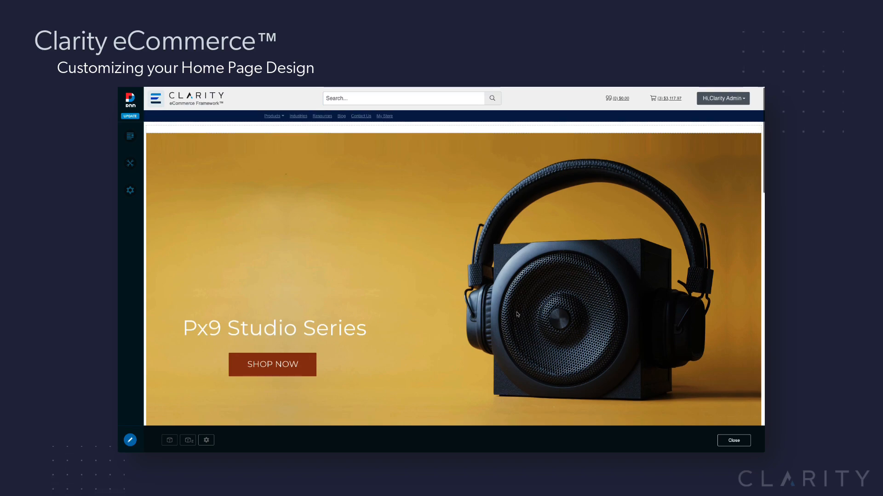
pyautogui.scroll(-3, 517, 314)
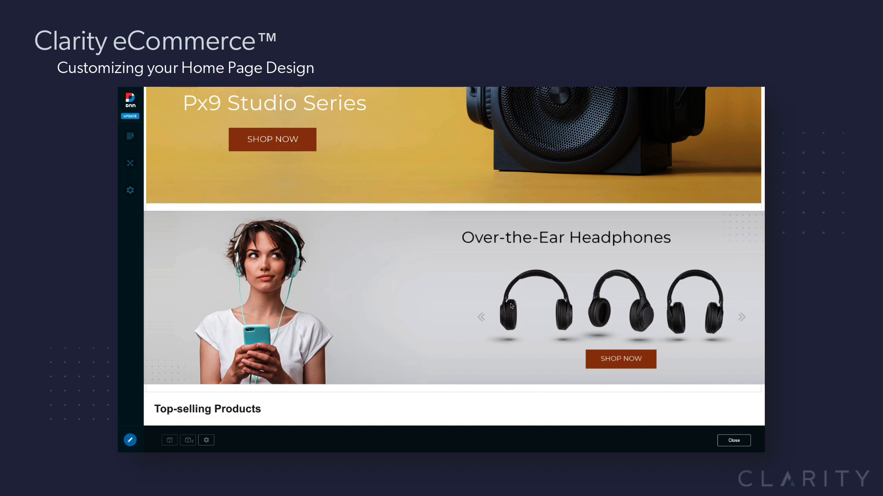
pyautogui.scroll(-5, 511, 306)
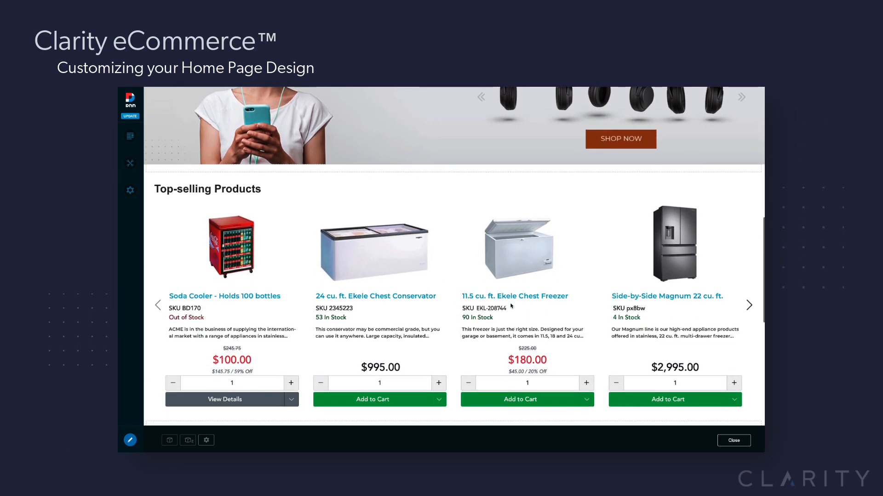
pyautogui.scroll(-1, 511, 306)
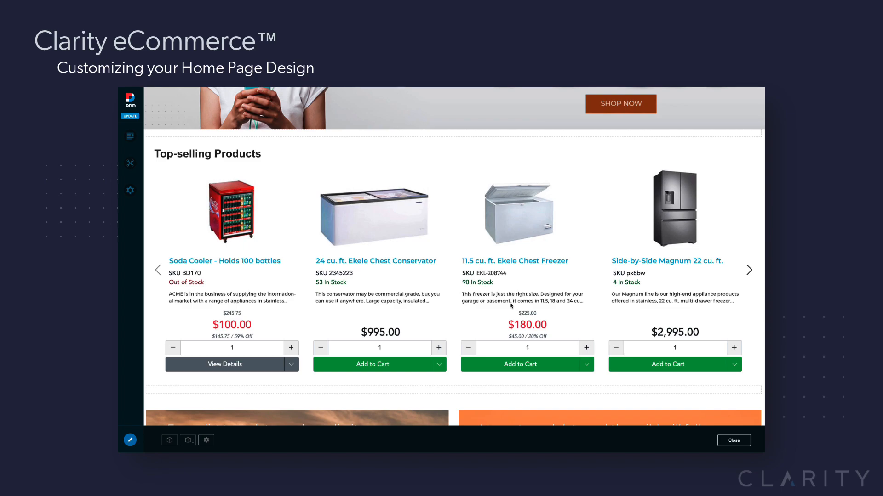
pyautogui.scroll(-2, 511, 306)
pyautogui.scroll(-4, 511, 305)
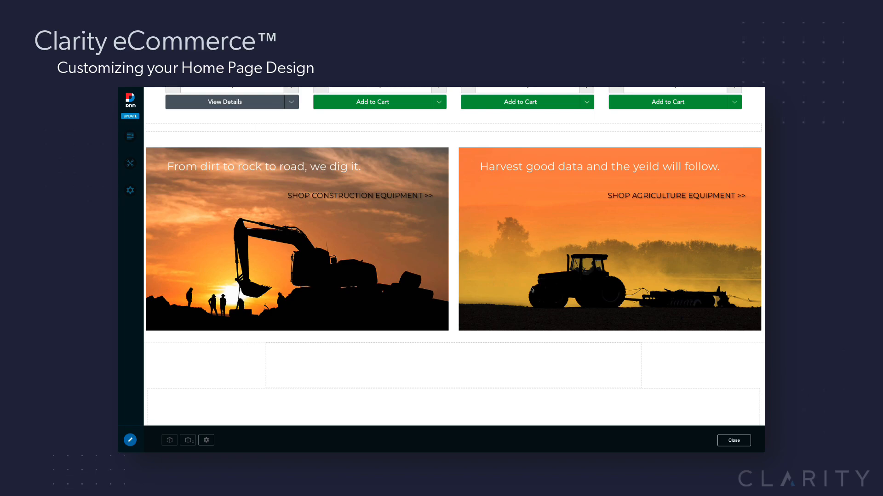
pyautogui.scroll(3, 532, 289)
pyautogui.scroll(10, 532, 290)
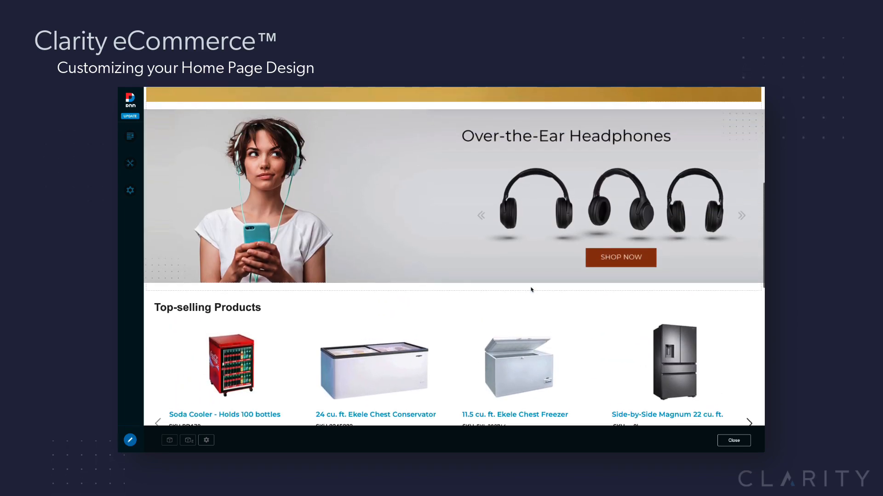
pyautogui.scroll(3, 531, 289)
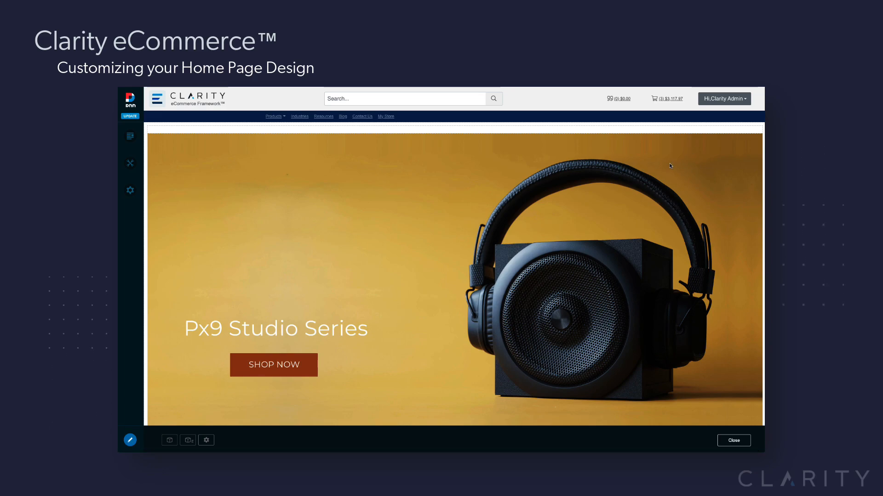
# Step: Open the Px9 Studio Series banner's content in an enlarged editor and show its HTML source
pyautogui.moveTo(738, 129)
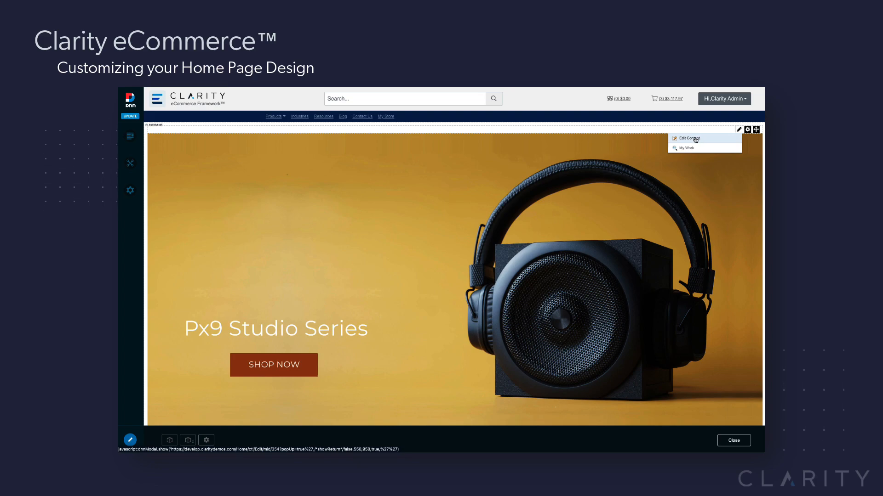
pyautogui.click(696, 139)
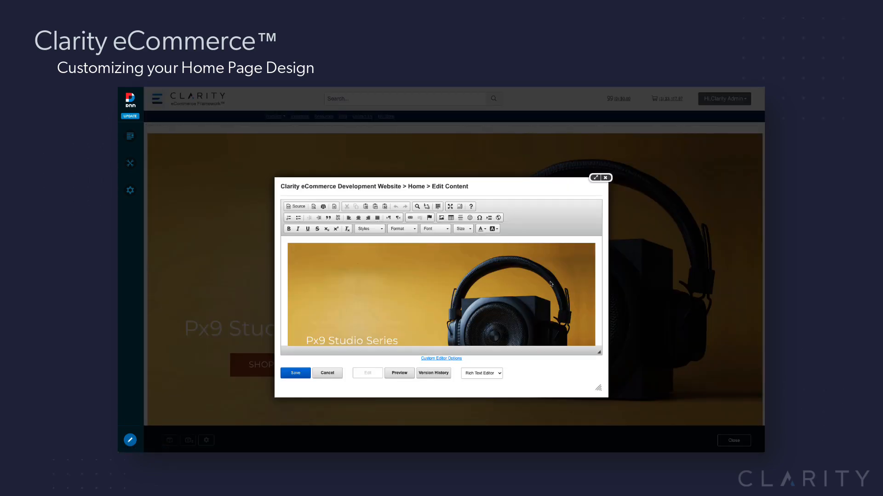
pyautogui.click(595, 179)
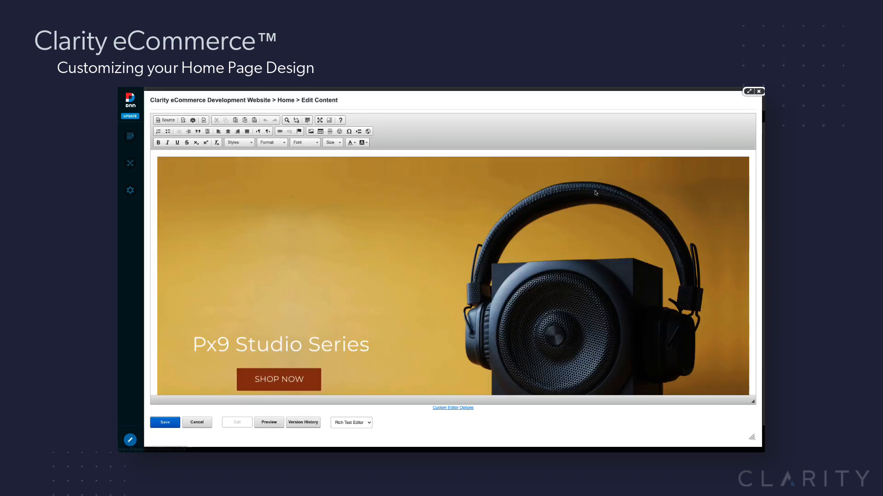
pyautogui.scroll(-2, 585, 325)
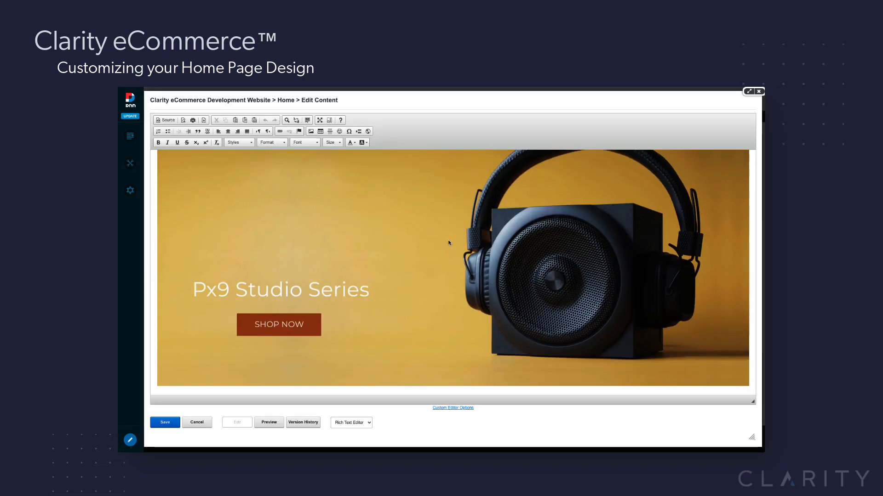
pyautogui.click(165, 120)
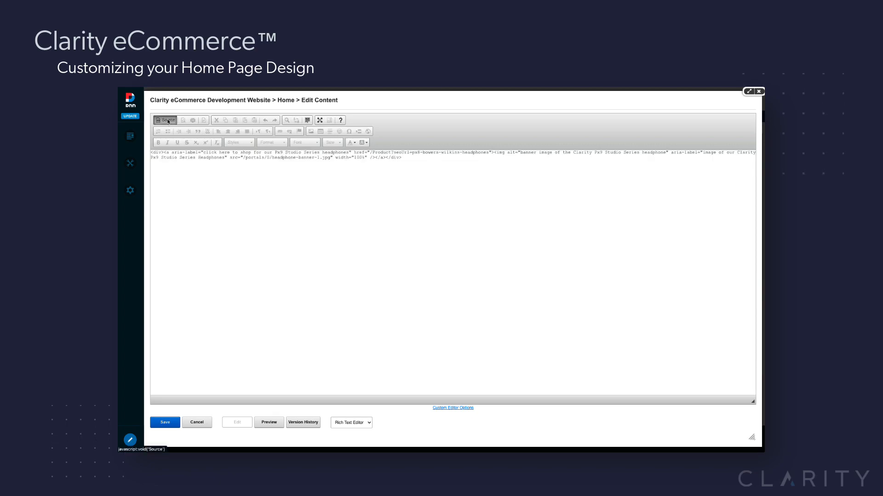
# Step: Put the div, link, image and closing tags of the banner's HTML on separate lines, highlight the image path, and save the content
pyautogui.click(164, 153)
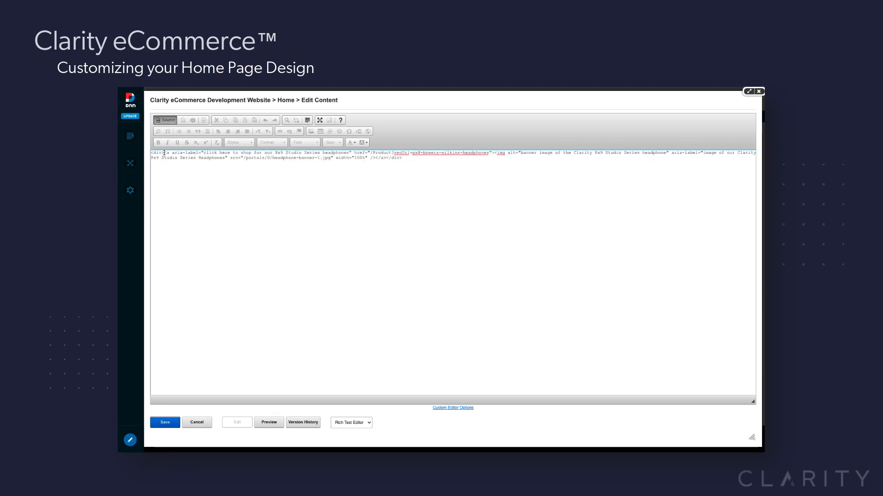
pyautogui.press('Return')
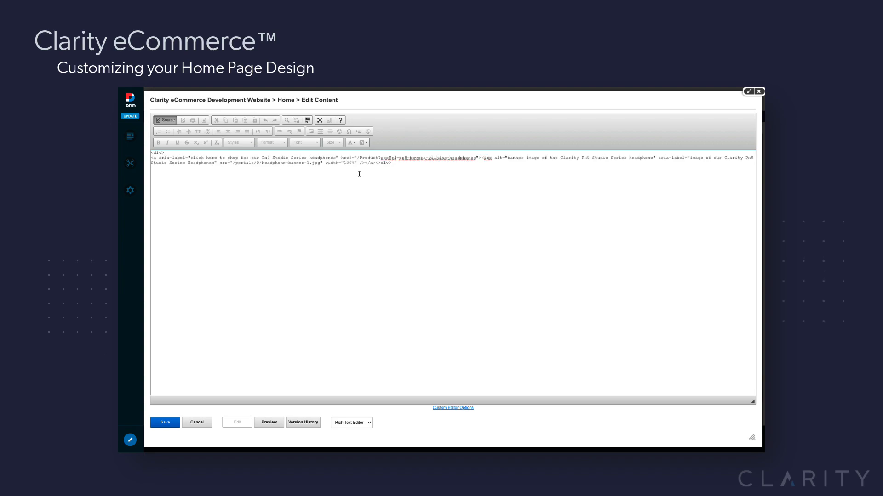
pyautogui.click(481, 158)
pyautogui.press('Return')
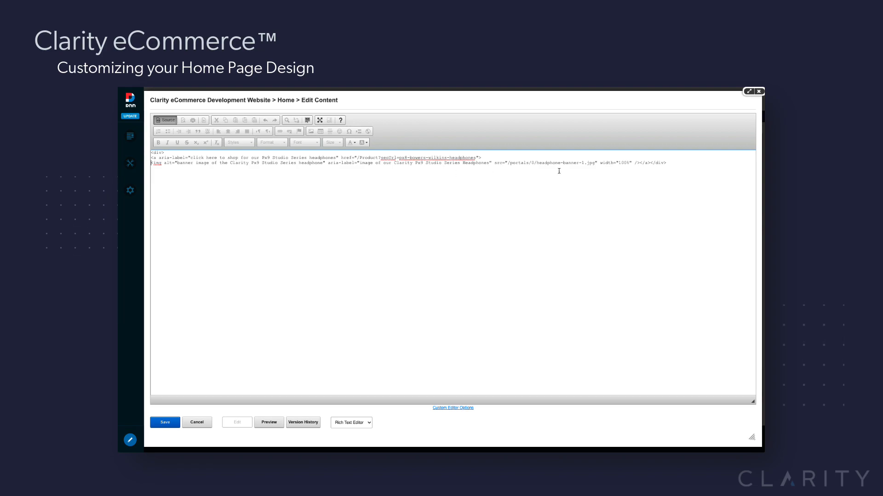
pyautogui.click(638, 162)
pyautogui.press('Return')
pyautogui.click(162, 168)
pyautogui.press('Return')
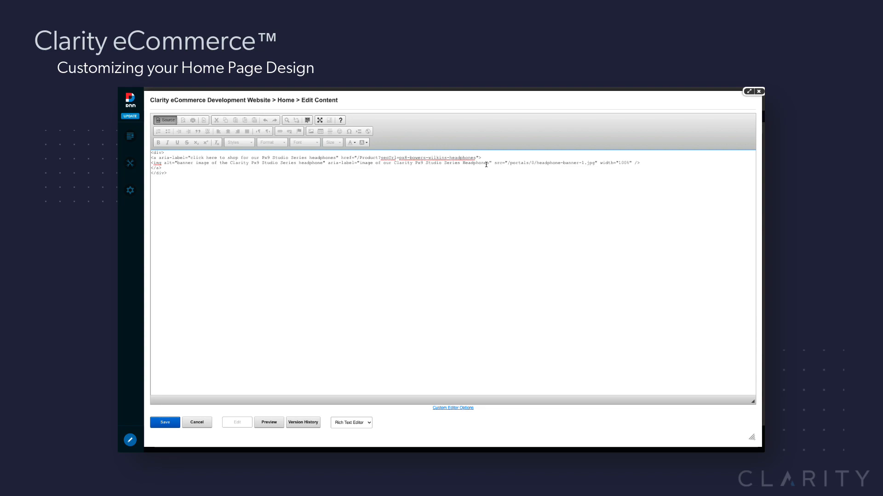
pyautogui.moveTo(508, 164); pyautogui.dragTo(595, 164)
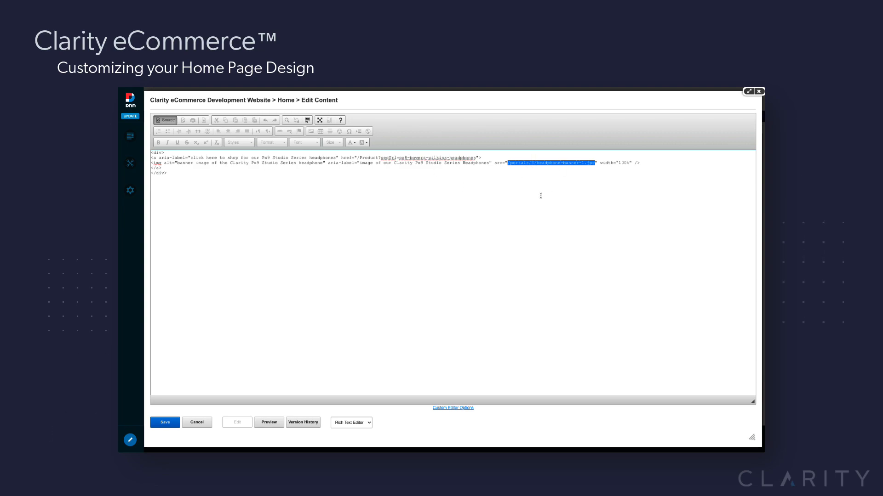
pyautogui.click(161, 423)
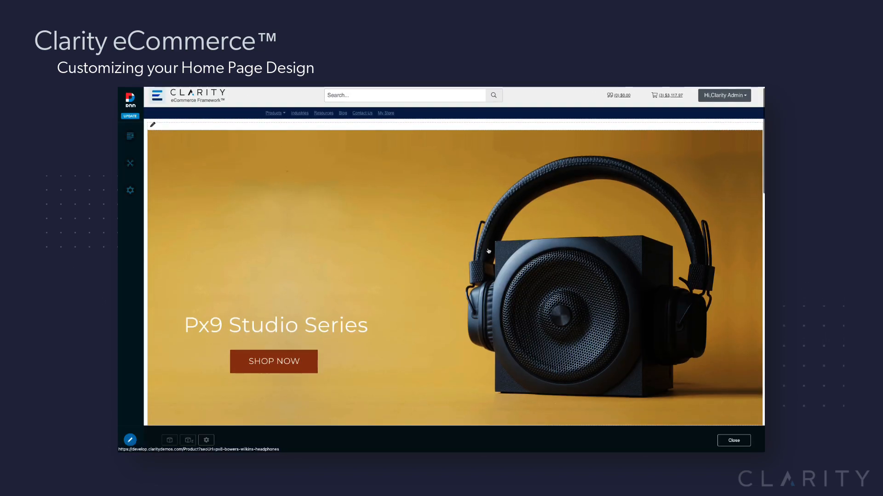
# Step: Check how the Over-the-Ear Headphones banner adapts to a narrow browser window, and restore the window's width
pyautogui.scroll(-5, 410, 251)
pyautogui.scroll(-2, 488, 251)
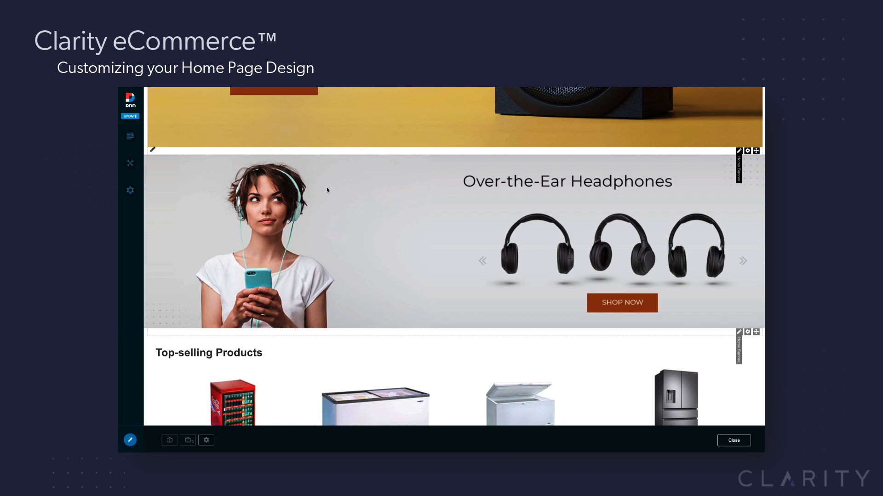
pyautogui.scroll(-2, 564, 237)
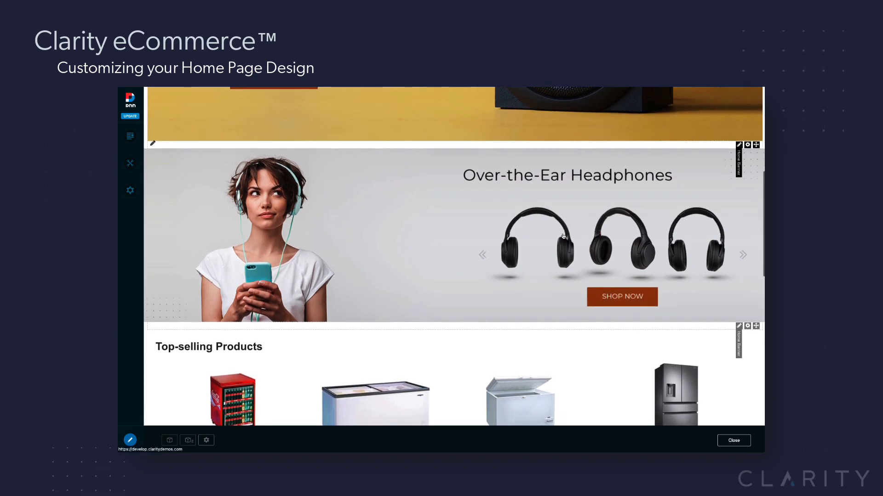
pyautogui.scroll(-2, 459, 228)
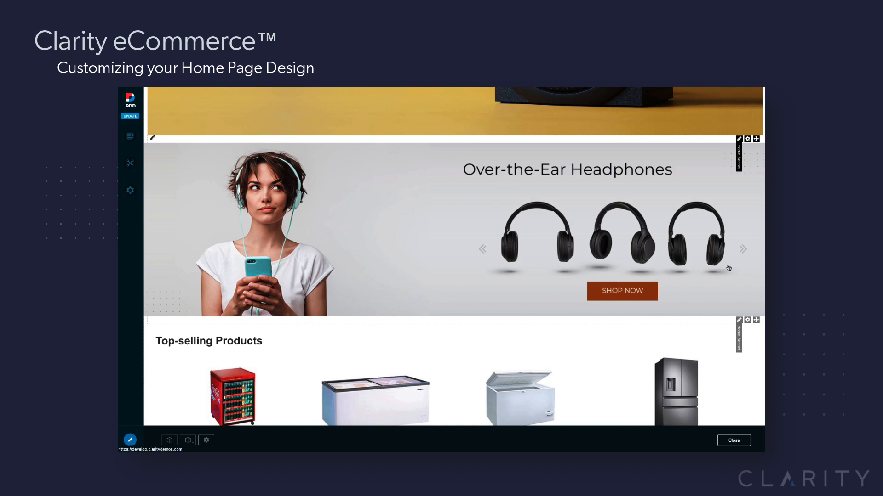
pyautogui.moveTo(762, 273); pyautogui.dragTo(406, 228)
pyautogui.scroll(3, 356, 176)
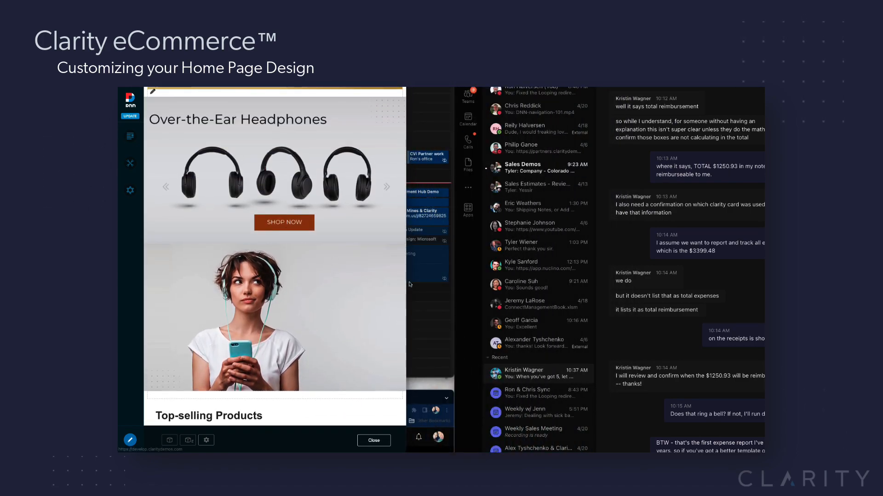
pyautogui.moveTo(407, 284); pyautogui.dragTo(765, 296)
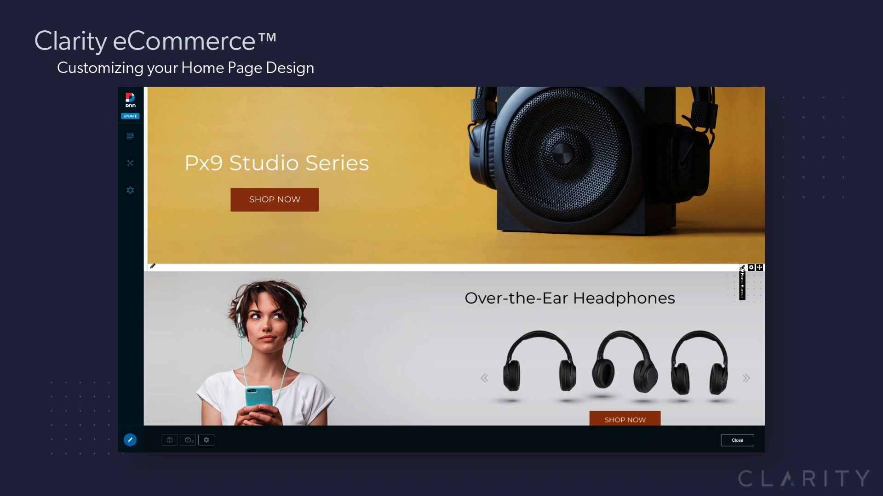
# Step: Open the Over-the-Ear Headphones banner's content in an enlarged editor and show its HTML source
pyautogui.moveTo(742, 268)
pyautogui.click(711, 278)
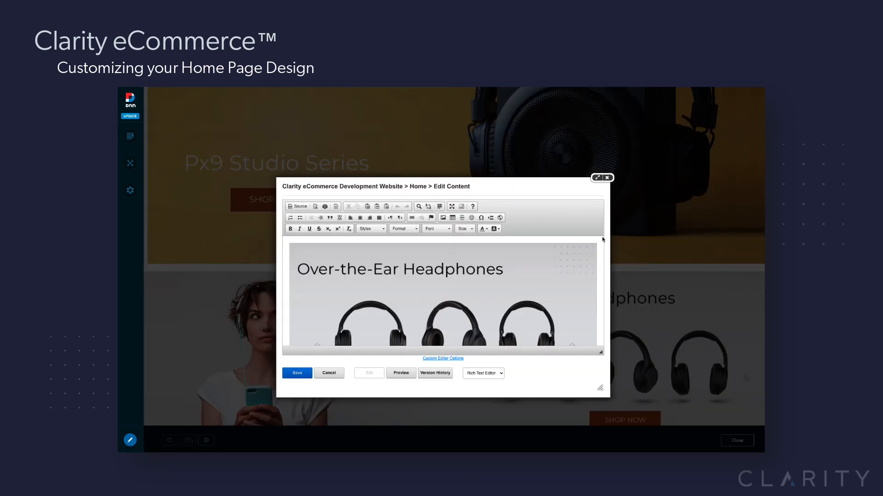
pyautogui.click(597, 178)
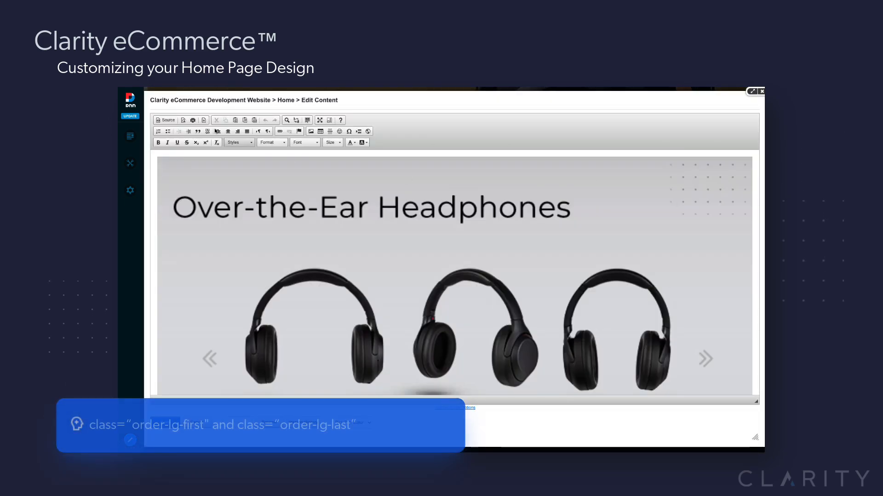
pyautogui.click(165, 120)
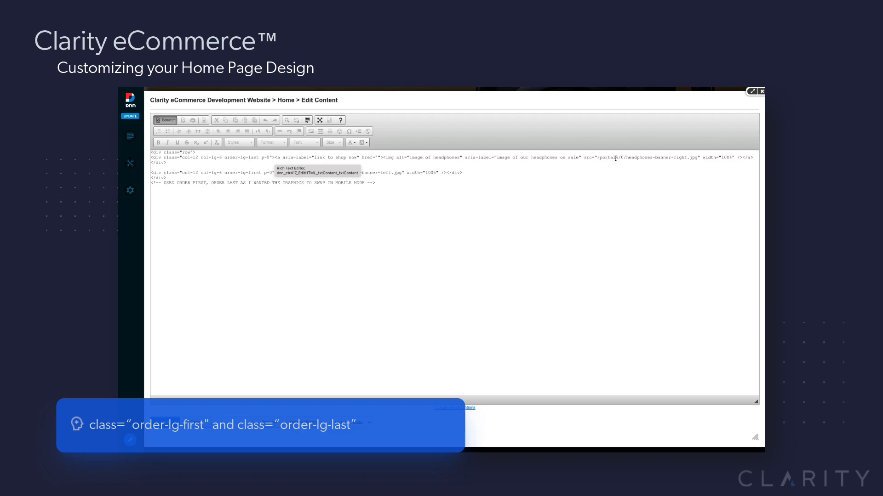
# Step: Examine the image paths headphones-banner-right.jpg and headphones-banner-left.jpg in the source, and close the editor without saving
pyautogui.moveTo(637, 158); pyautogui.dragTo(687, 159)
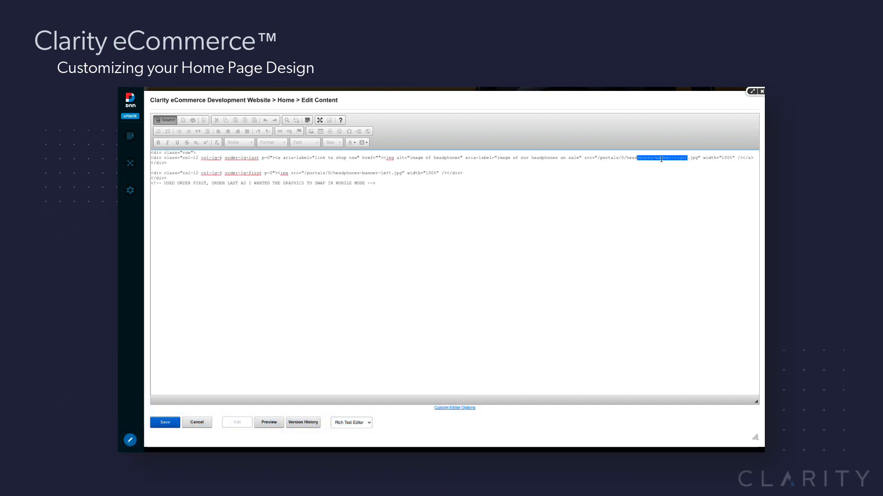
pyautogui.moveTo(348, 175); pyautogui.dragTo(394, 174)
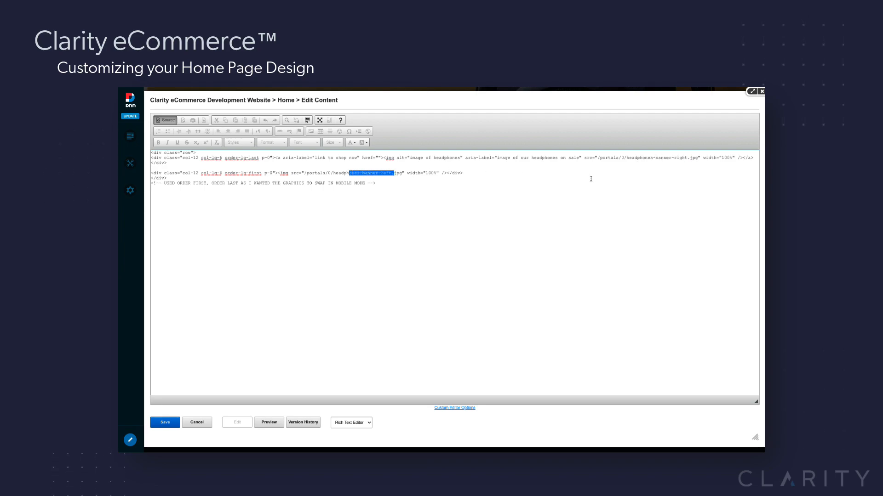
pyautogui.click(299, 164)
pyautogui.click(761, 92)
# Step: Examine the PopularProducts React shortcut in the HTML source of the Top-selling Products module, and close the editor without saving
pyautogui.scroll(-5, 482, 269)
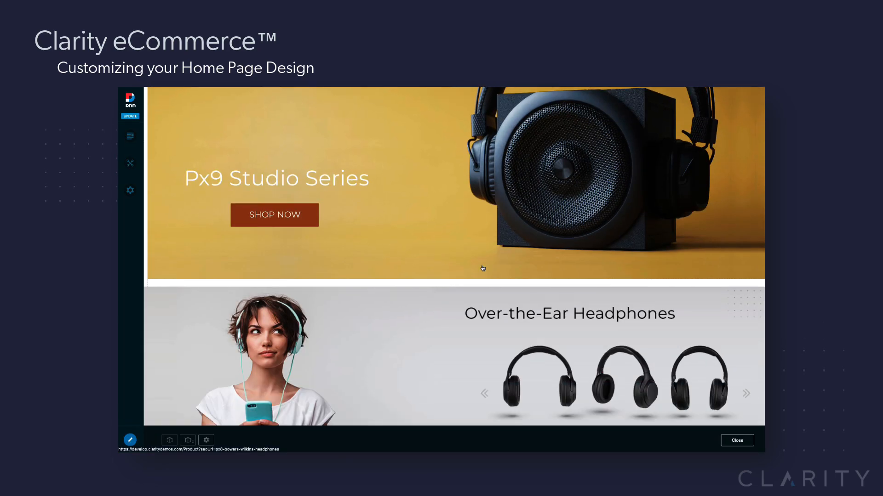
pyautogui.scroll(-3, 419, 246)
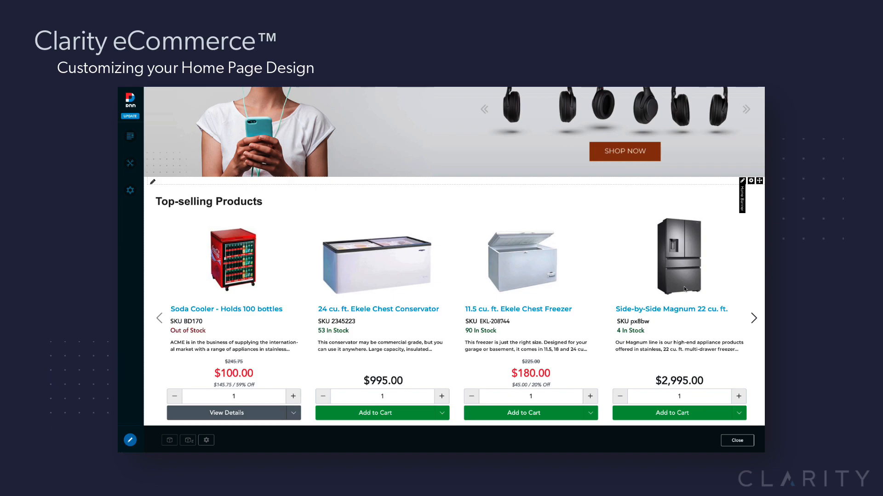
pyautogui.moveTo(742, 182)
pyautogui.click(711, 190)
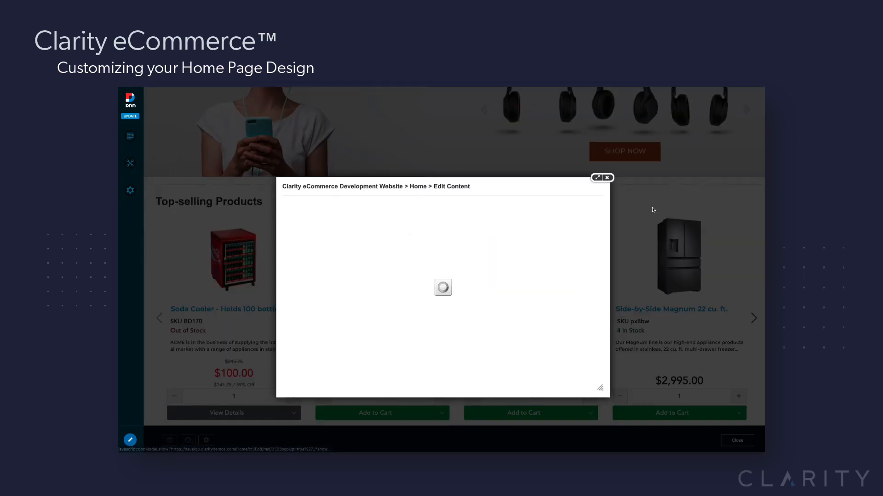
pyautogui.click(298, 208)
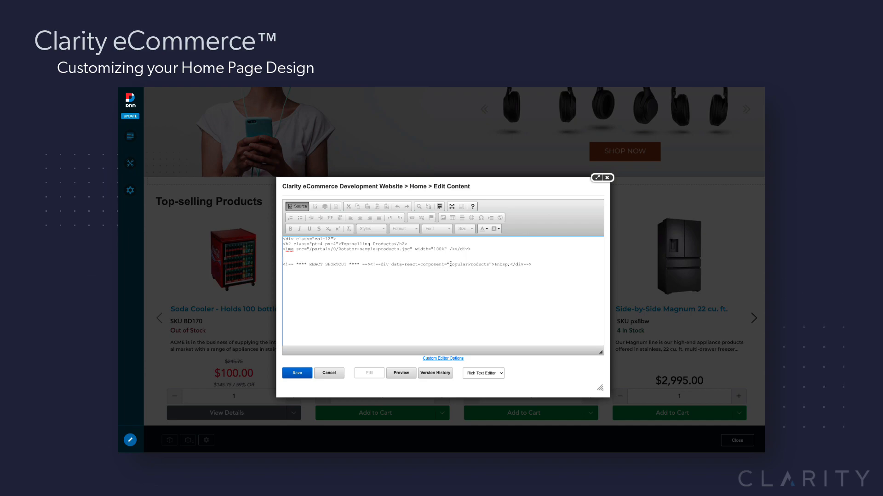
pyautogui.moveTo(450, 265); pyautogui.dragTo(490, 265)
pyautogui.click(607, 178)
# Step: Examine the HTML source of the construction and agriculture equipment banners, and close the editor without saving
pyautogui.scroll(-10, 583, 270)
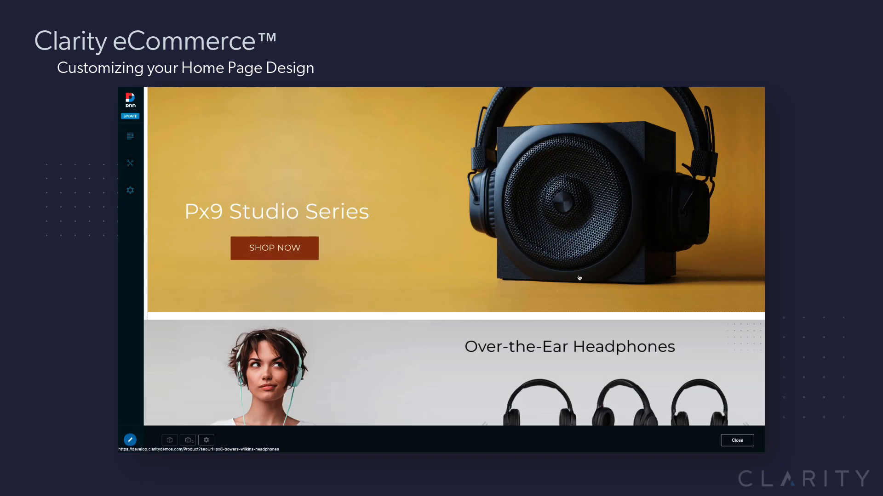
pyautogui.scroll(-1, 568, 285)
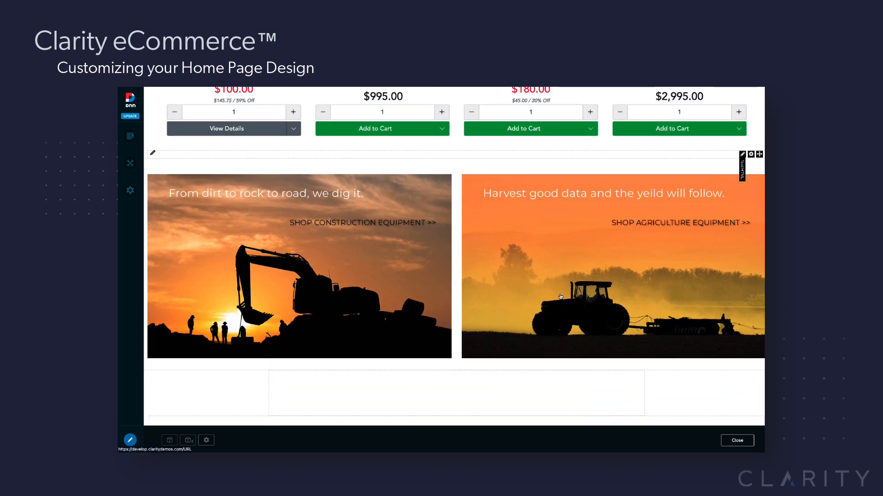
pyautogui.moveTo(742, 154)
pyautogui.click(686, 164)
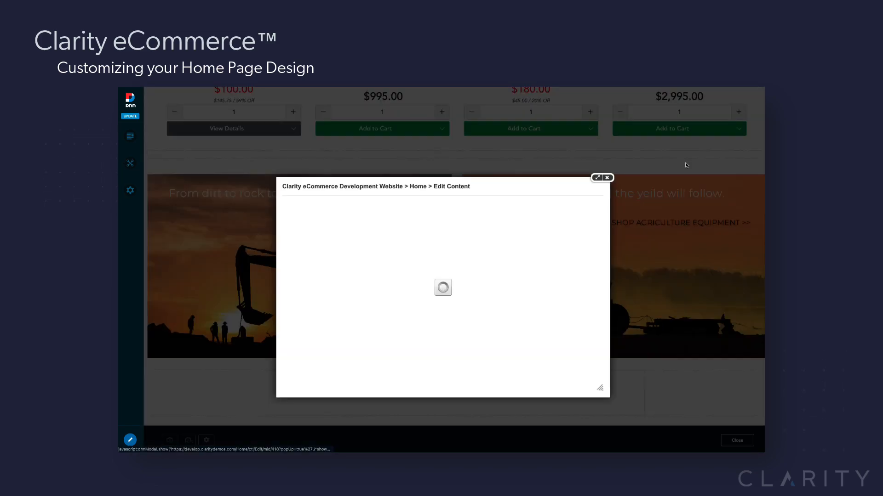
pyautogui.click(296, 207)
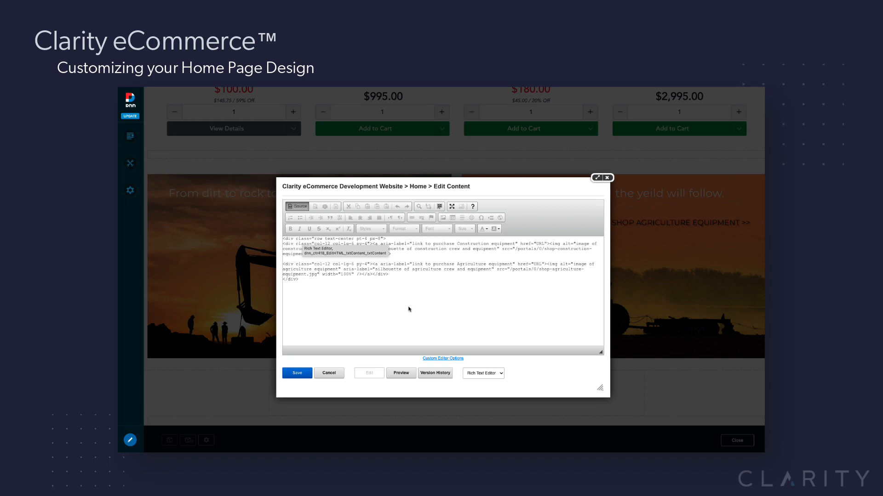
pyautogui.click(409, 308)
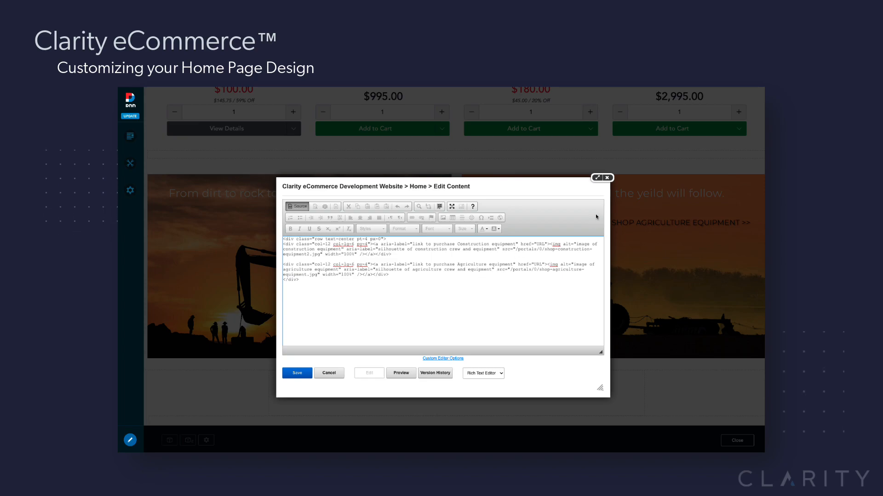
pyautogui.click(607, 178)
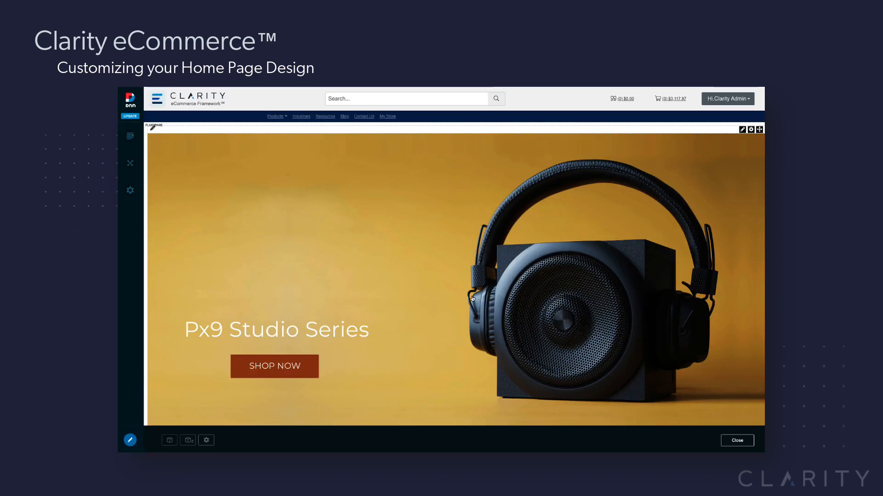
# Step: Review the home page sections from the Px9 Studio Series banner down to the equipment banners, and return to the page's beginning
pyautogui.scroll(-15, 472, 299)
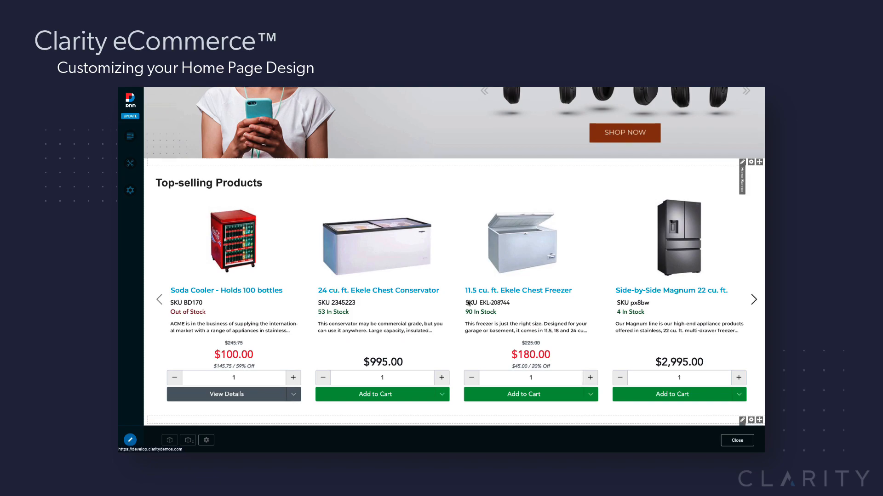
pyautogui.scroll(-4, 468, 303)
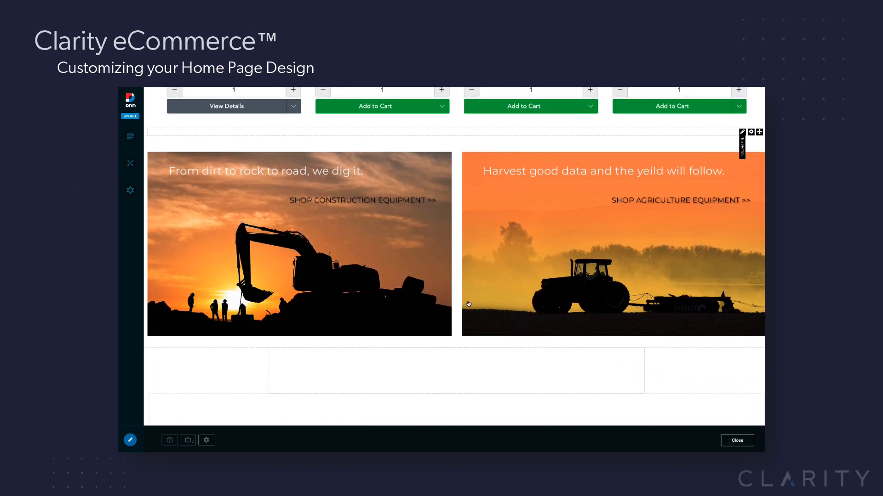
pyautogui.scroll(5, 468, 303)
pyautogui.scroll(9, 469, 303)
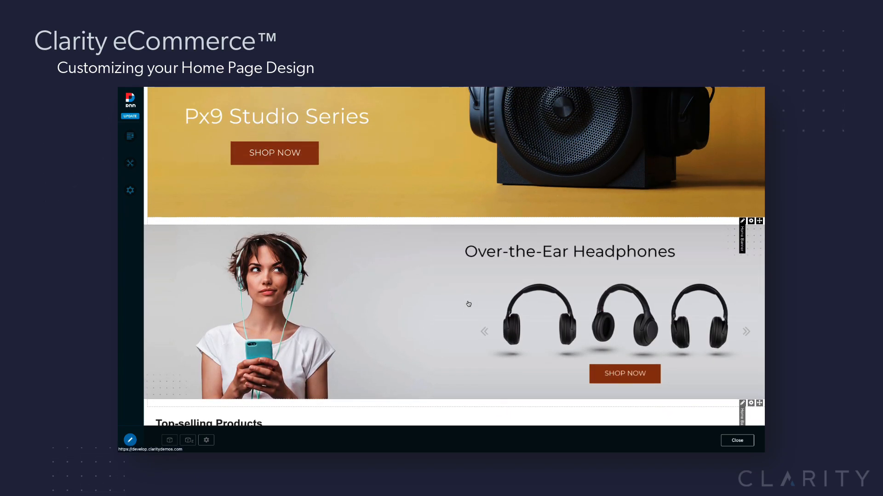
pyautogui.scroll(4, 469, 303)
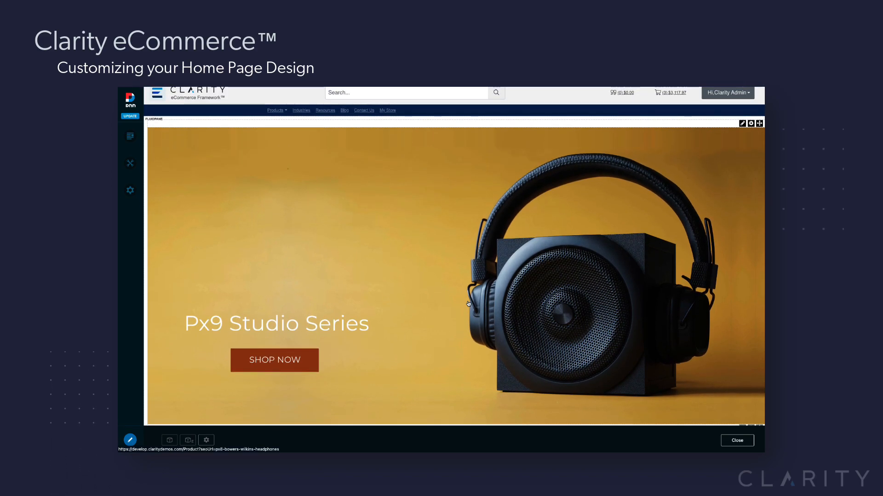
pyautogui.scroll(1, 468, 303)
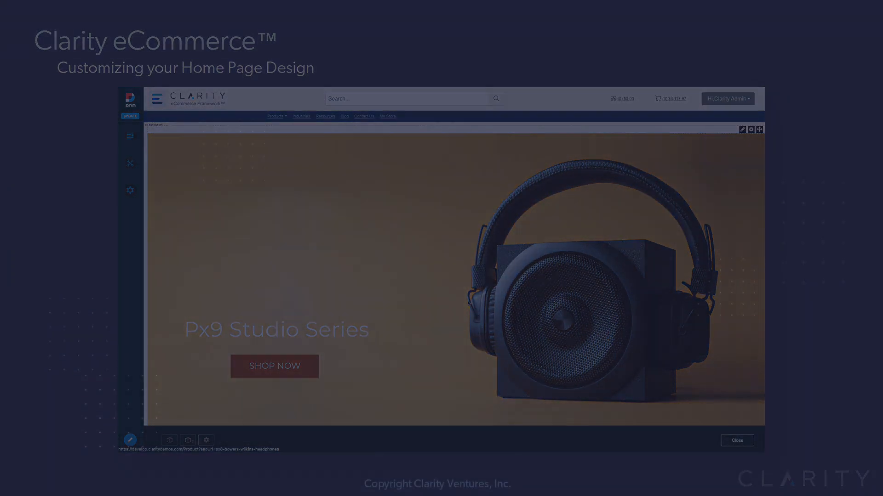